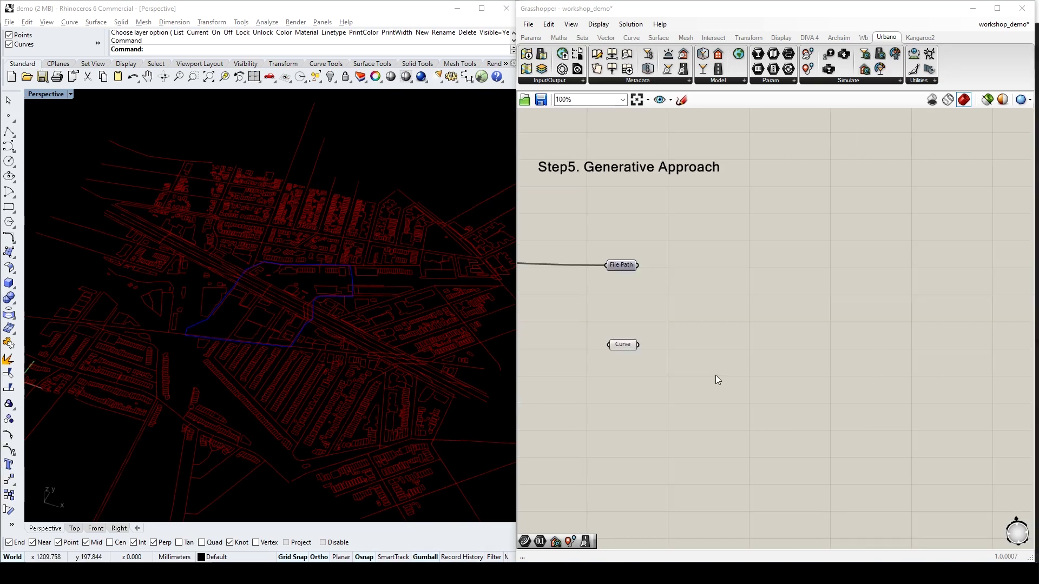
- Reposition the File Path parameter and preview the Street Segment Curves output in Rhino
left_click_drag(592, 247, 671, 299)
left_click_drag(622, 265, 626, 256)
left_click(623, 345)
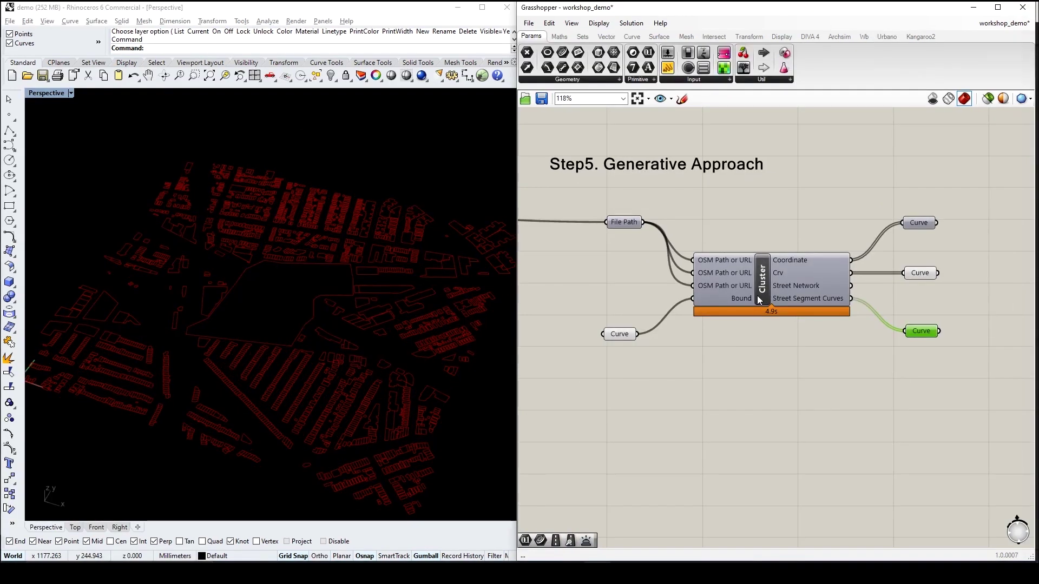
- Zoom Rhino onto the previewed grid mesh and preview the cluster's curve output over the site
middle_click(924, 332)
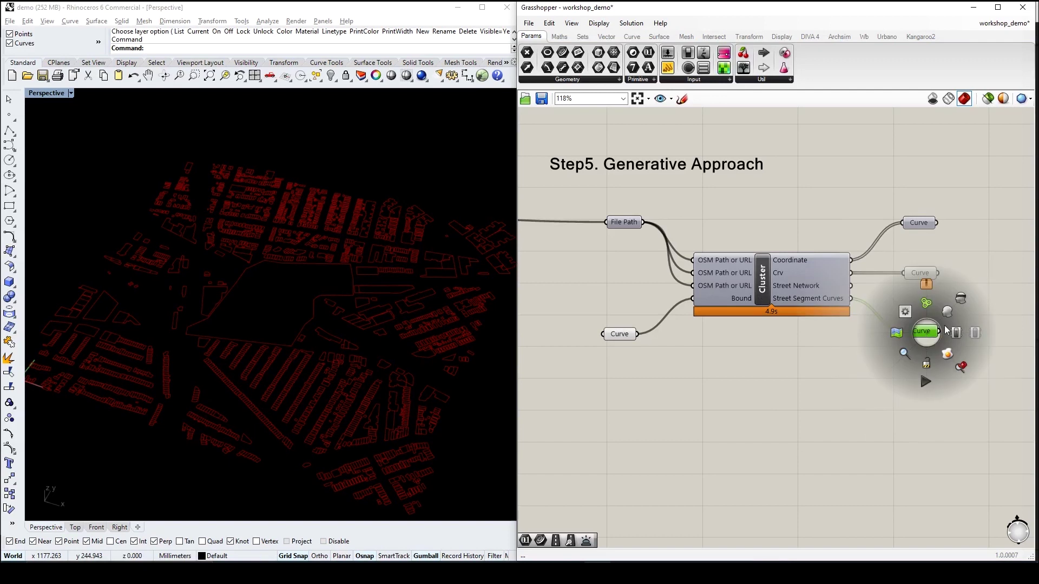
left_click(954, 332)
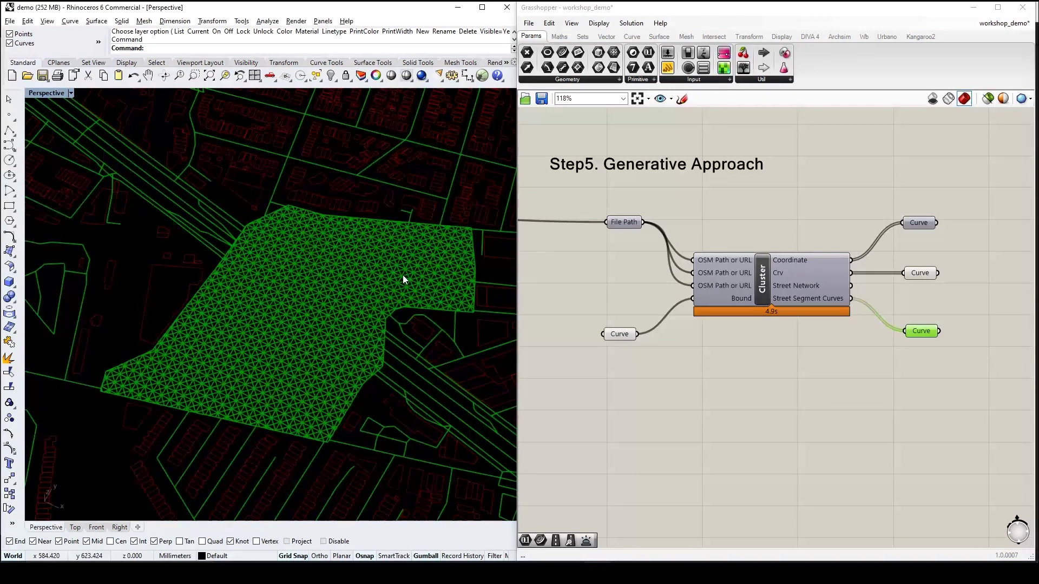
scroll(345, 307, "up", 1)
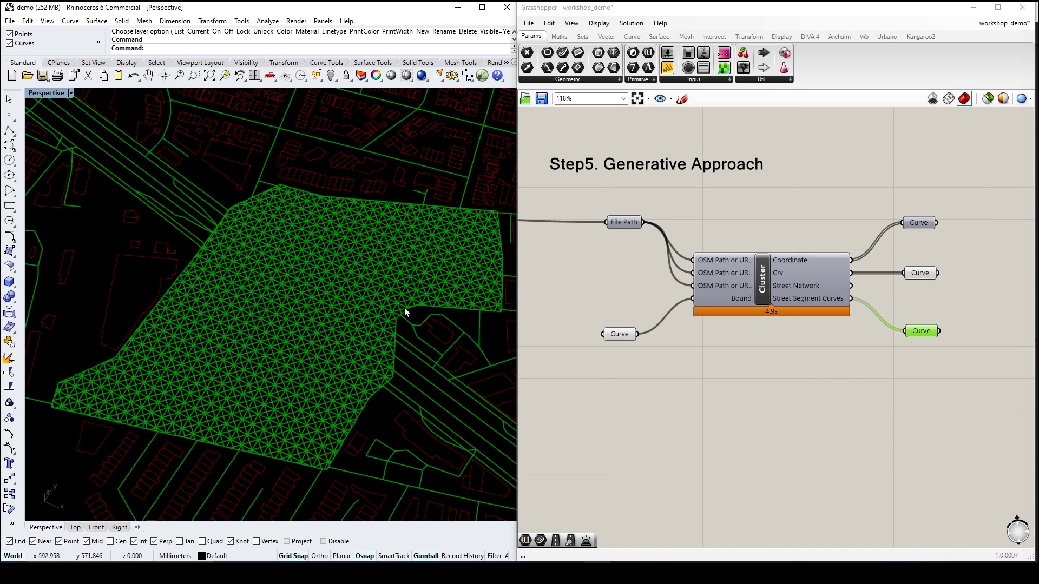
left_click(919, 273)
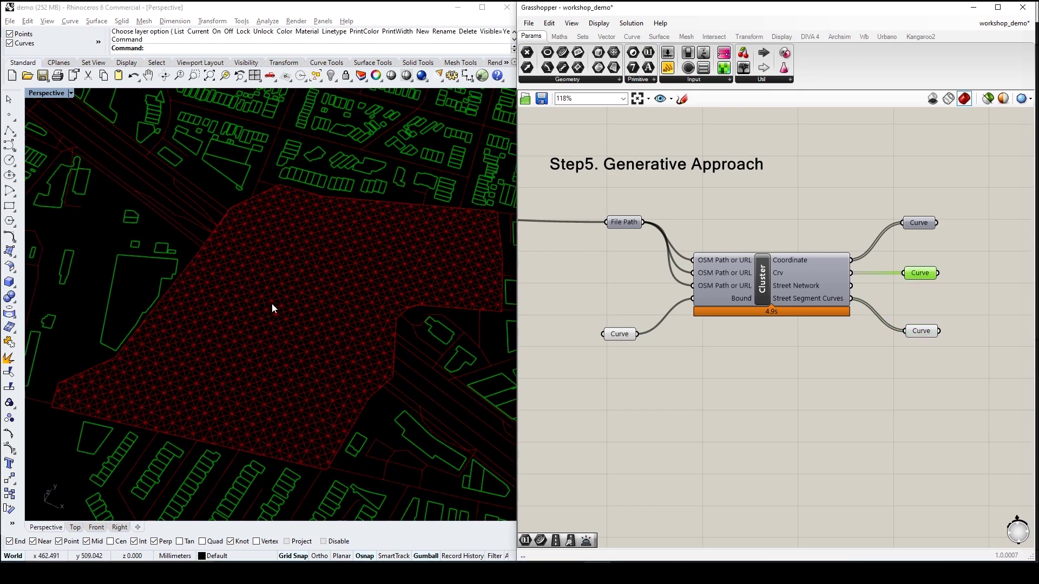
scroll(224, 300, "down", 1)
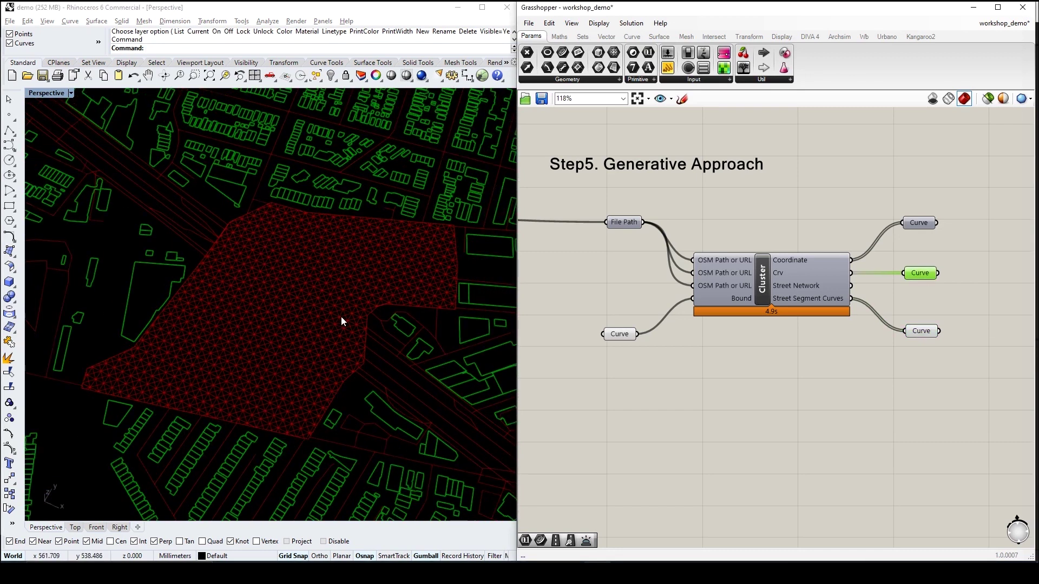
- Show the Coordinate output points on the grid, then preview all three cluster outputs together
left_click(914, 223)
middle_click(913, 224)
left_click(917, 216)
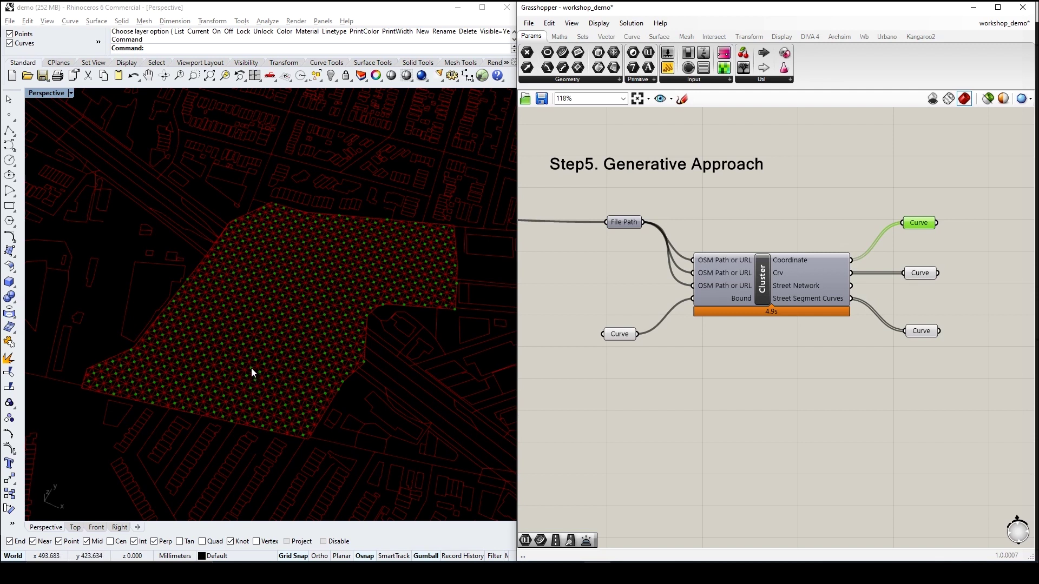
left_click_drag(868, 183, 939, 373)
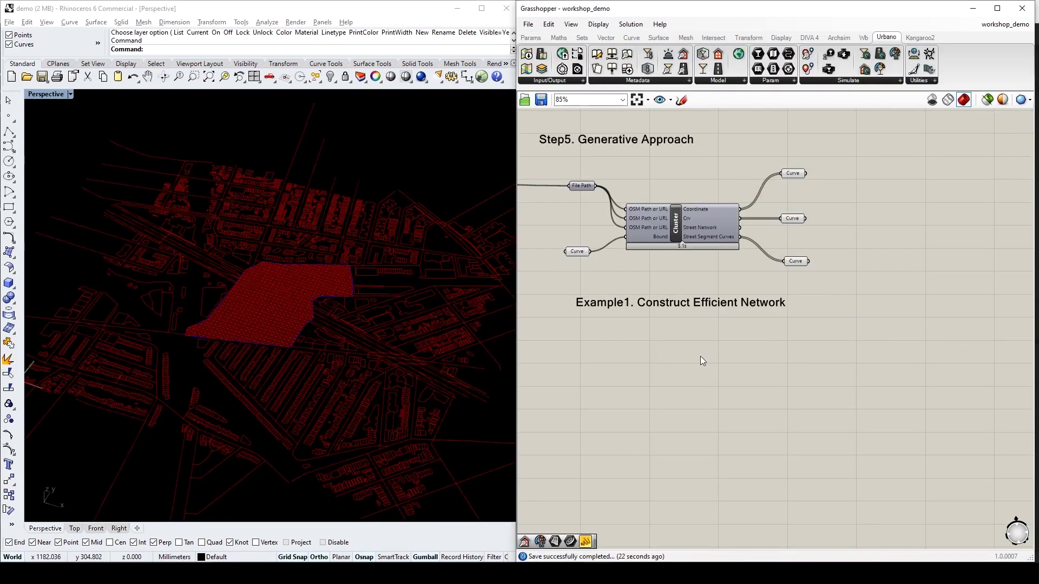
- Switch on Build in the ADP Trip Engine and preview the Street Hits result in Rhino
left_click_drag(650, 302, 648, 306)
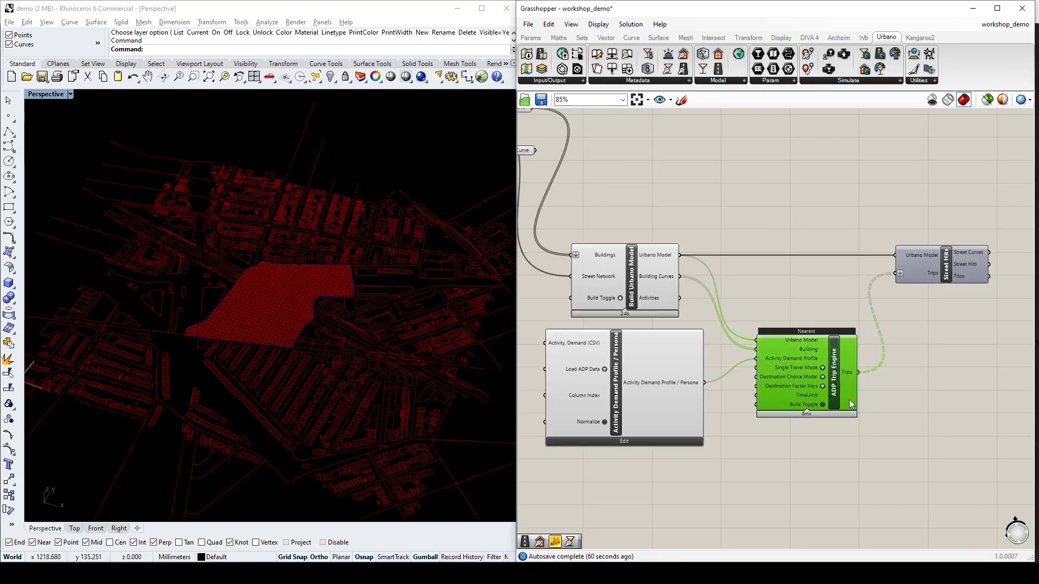
left_click_drag(849, 401, 853, 393)
left_click(826, 395)
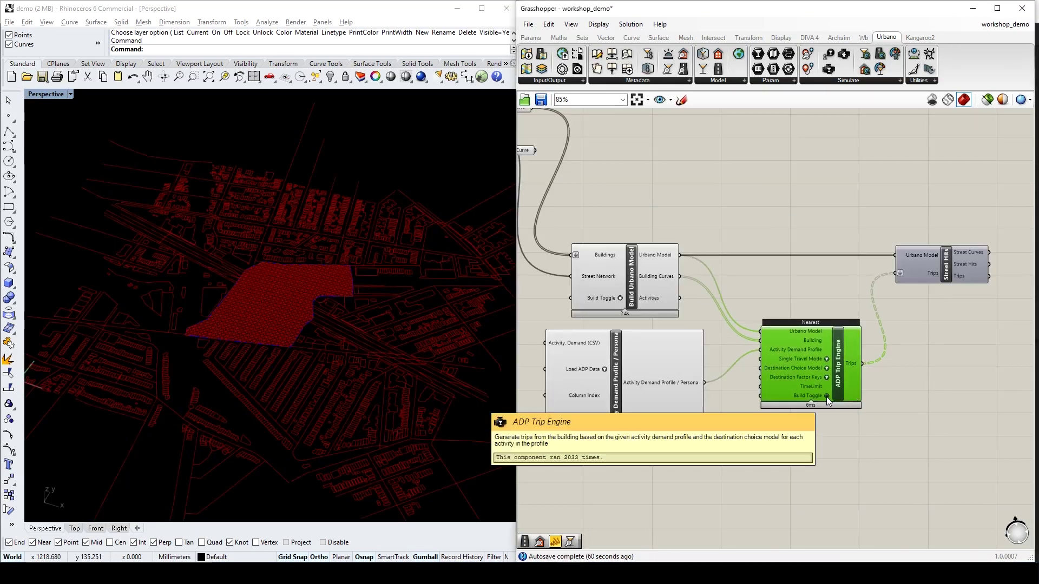
left_click(933, 263)
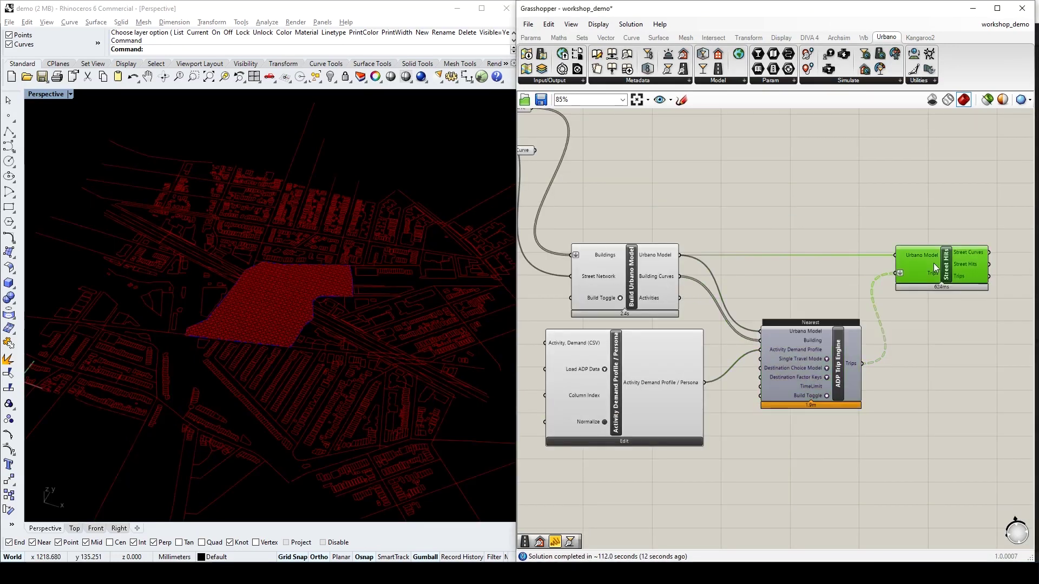
middle_click(933, 263)
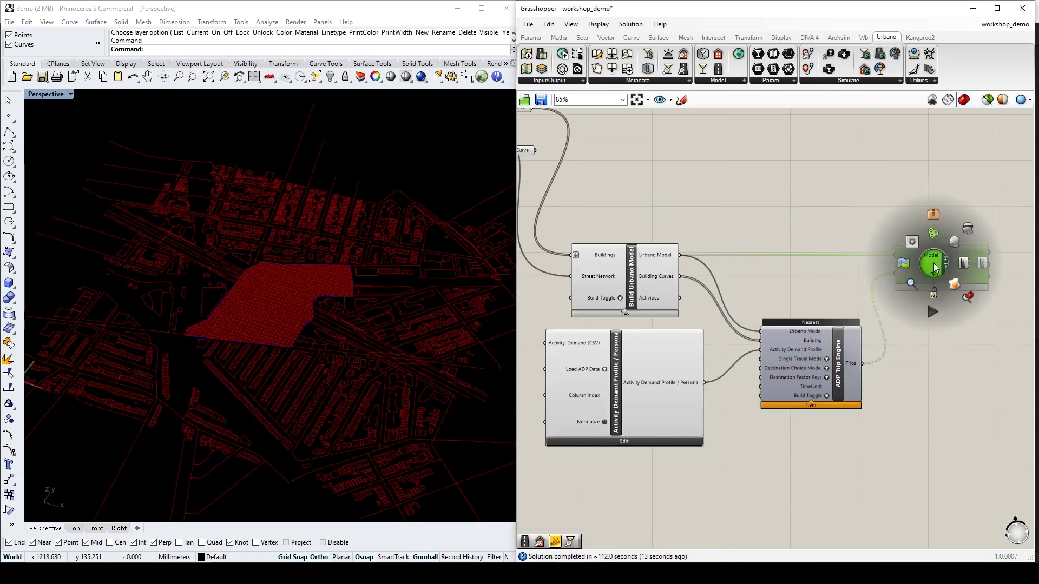
left_click(957, 245)
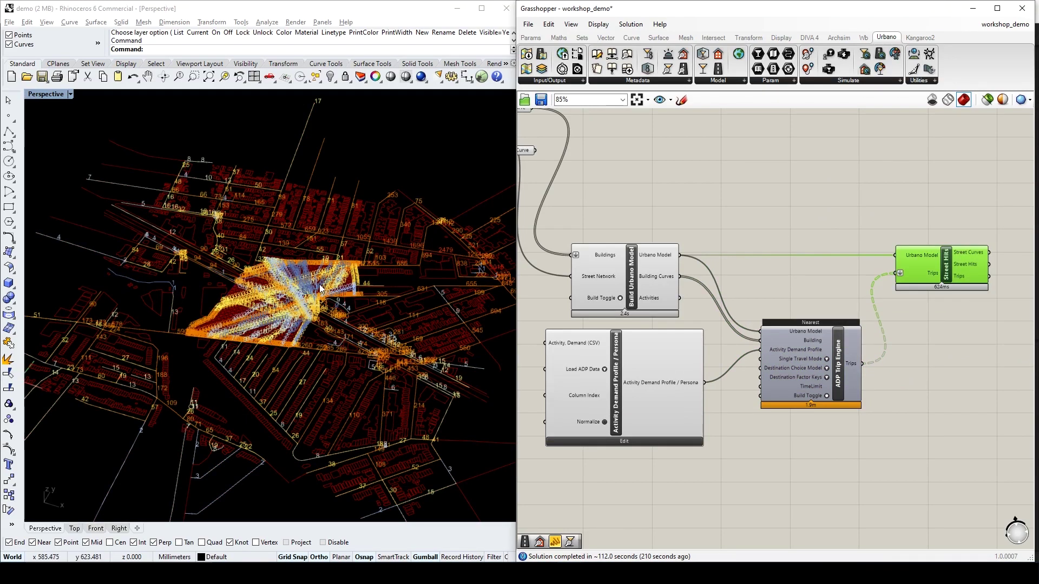
- Orbit the Rhino view to inspect the trip lines from a more top-down angle
right_click_drag(327, 291, 320, 314)
scroll(306, 258, "up", 5)
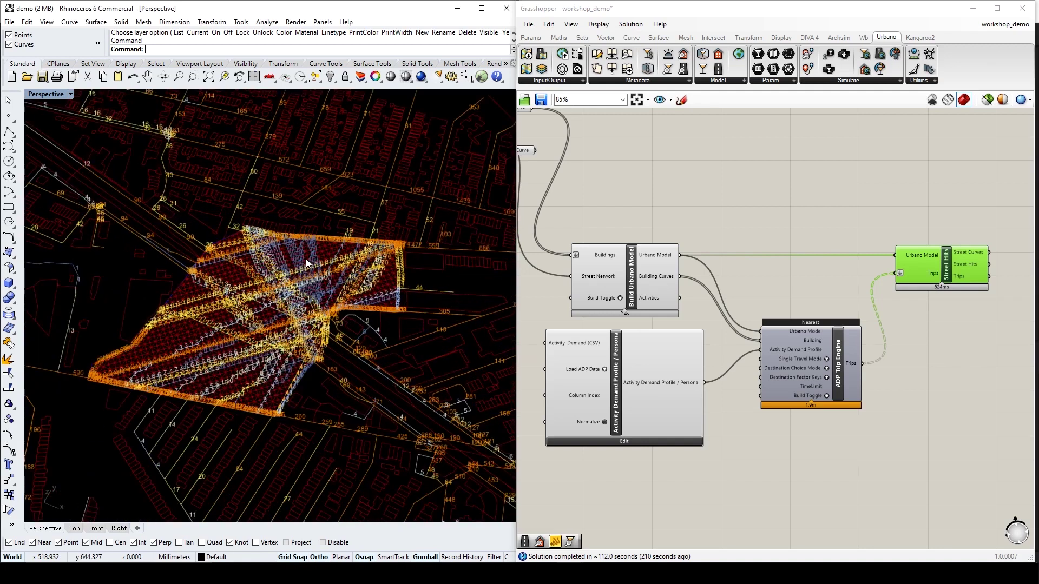
right_click_drag(317, 294, 299, 320)
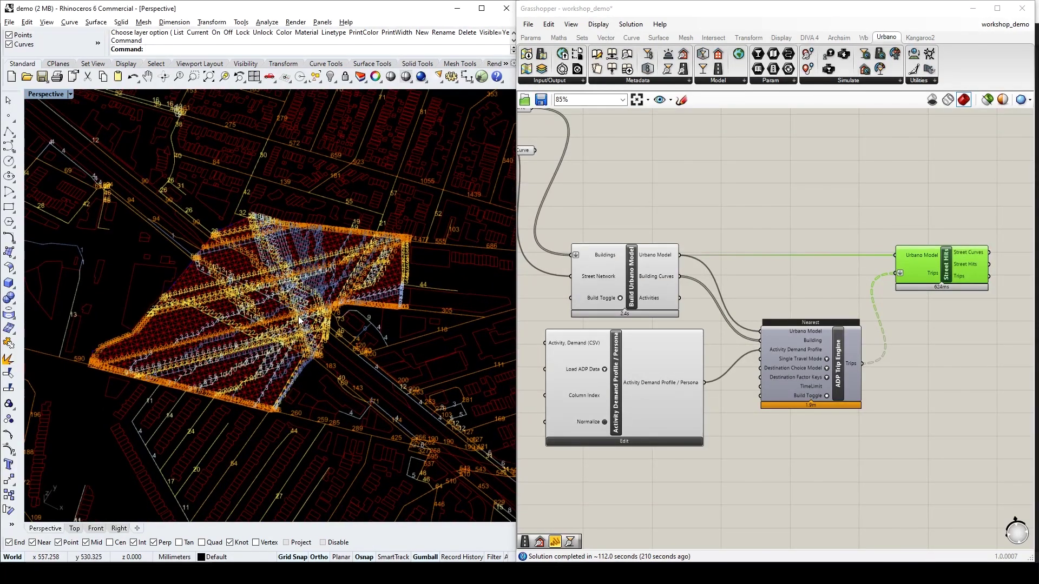
right_click_drag(273, 342, 329, 309)
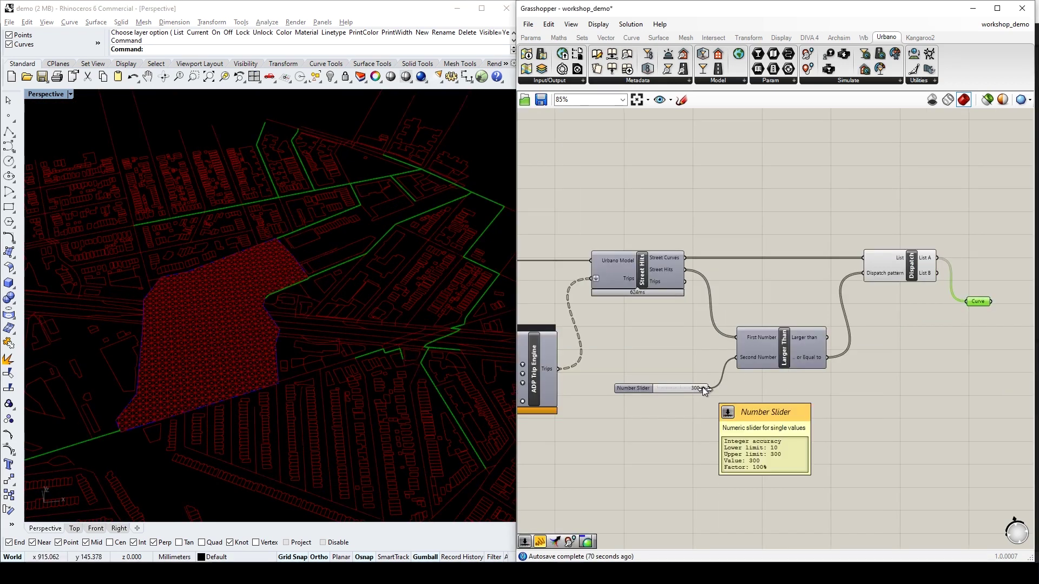
- Lower the street-hit threshold slider to 10 and view the Single Travel Mode options
left_click_drag(702, 388, 653, 395)
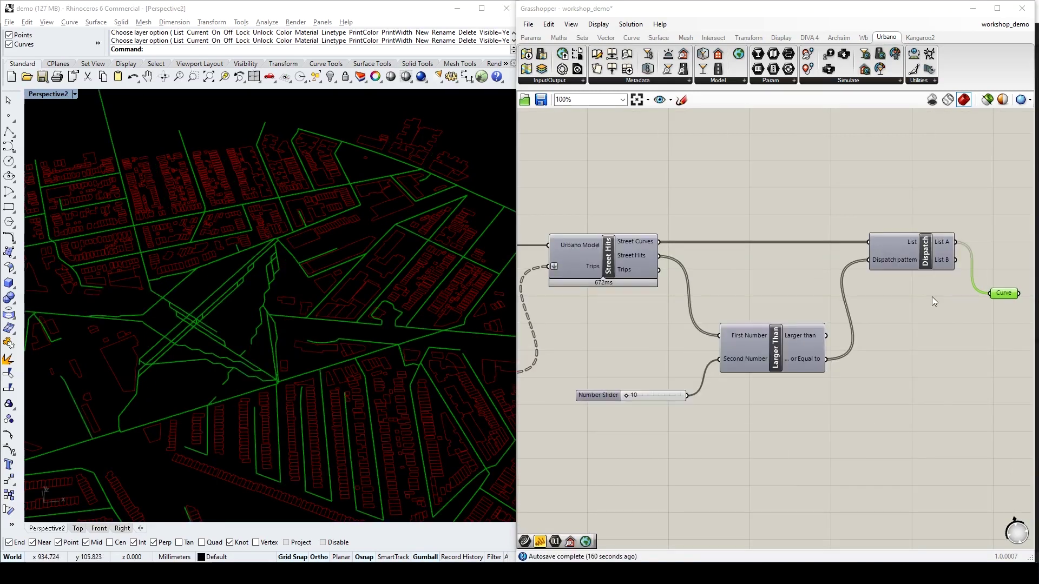
scroll(780, 345, "down", 2)
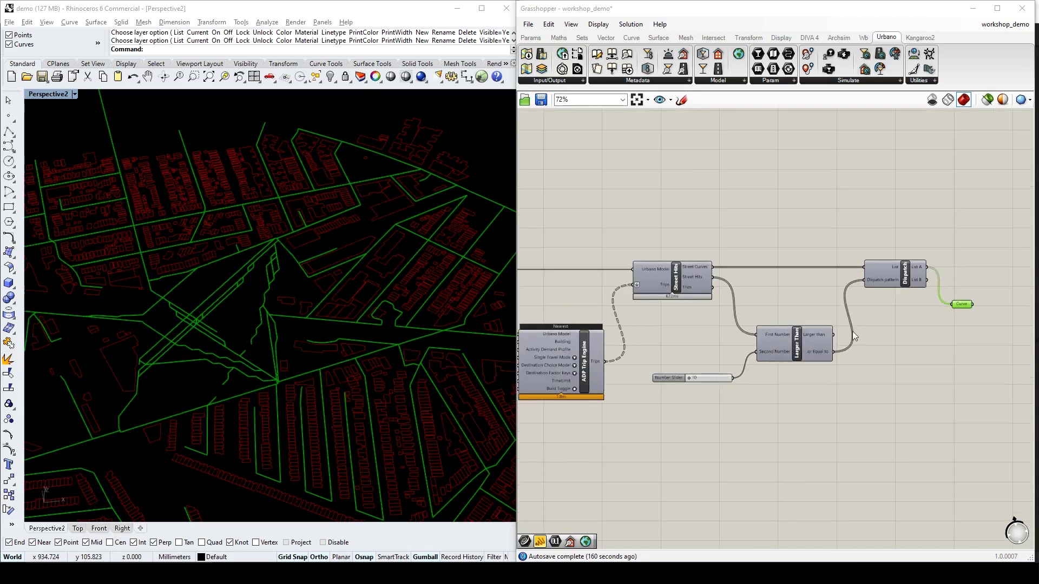
scroll(590, 354, "up", 3)
left_click(629, 357)
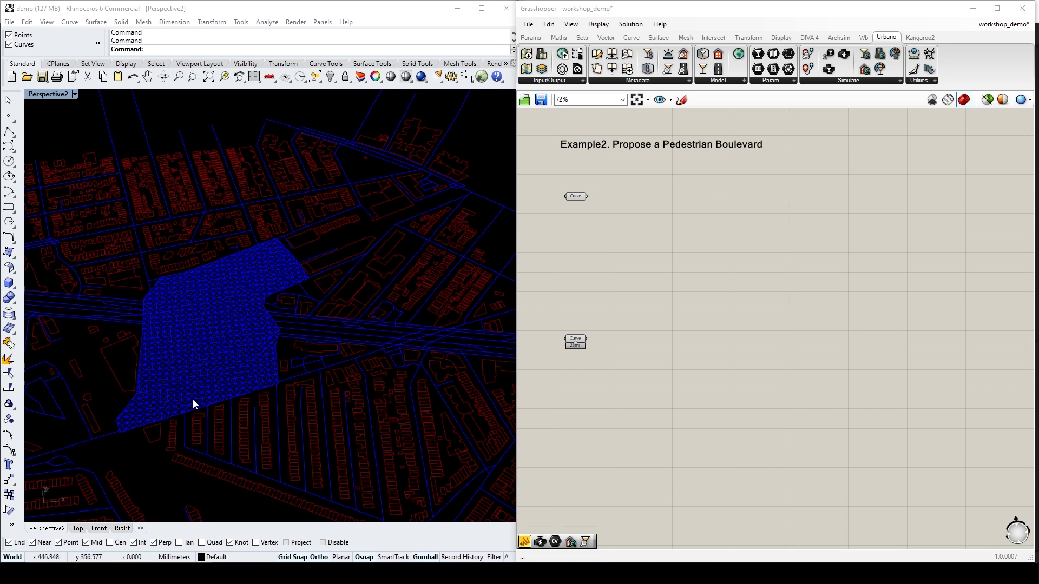
- Reposition the Example2 heading, save the workshop_demo definition, and clear the site curve selection
left_click_drag(651, 147, 656, 145)
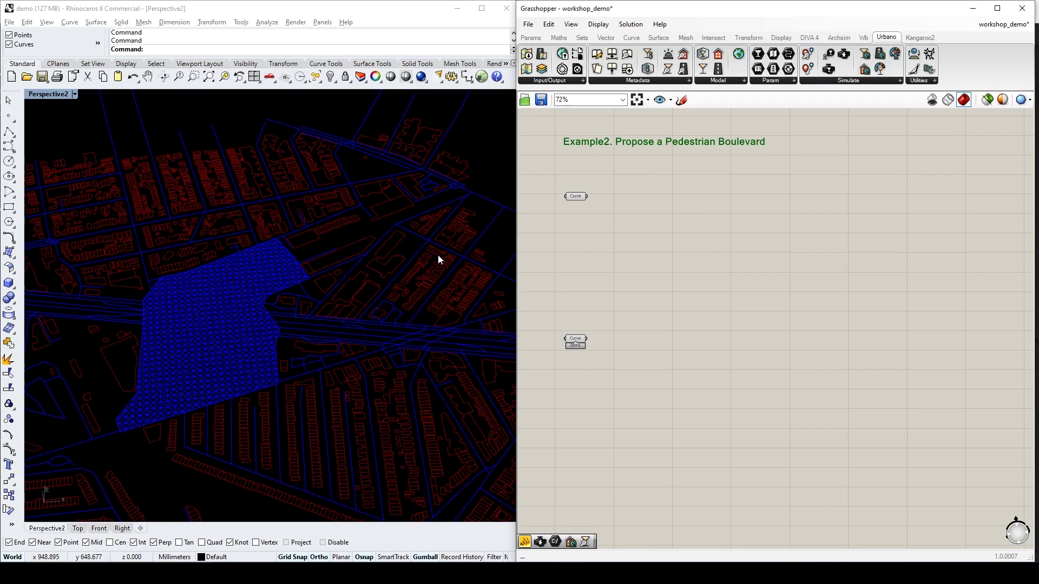
key("ctrl+s")
left_click_drag(394, 429, 113, 252)
key("Escape")
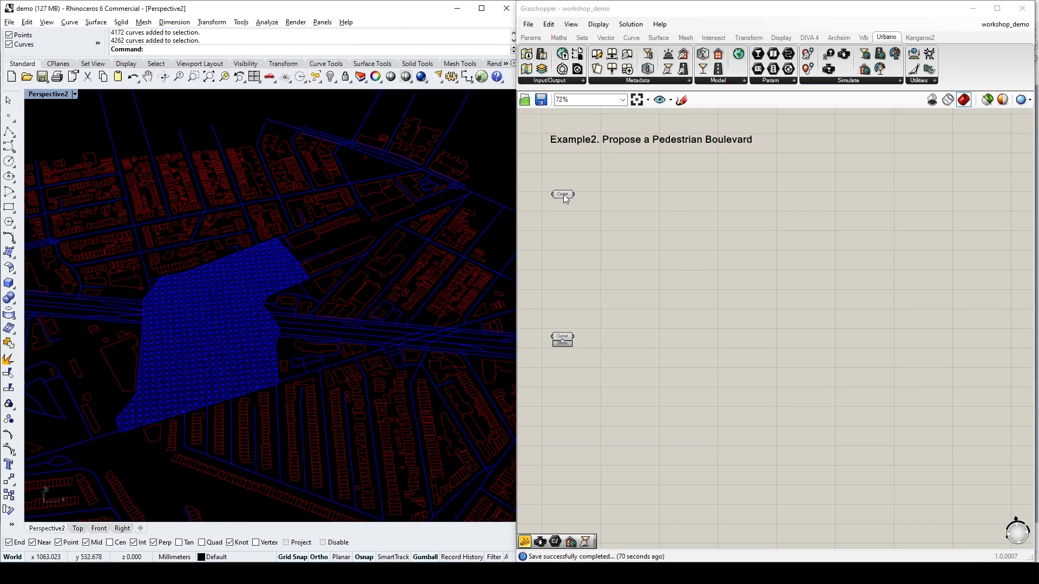
- Preview the boulevard path curve and the lower curve input in Rhino
left_click(563, 197)
left_click(566, 340)
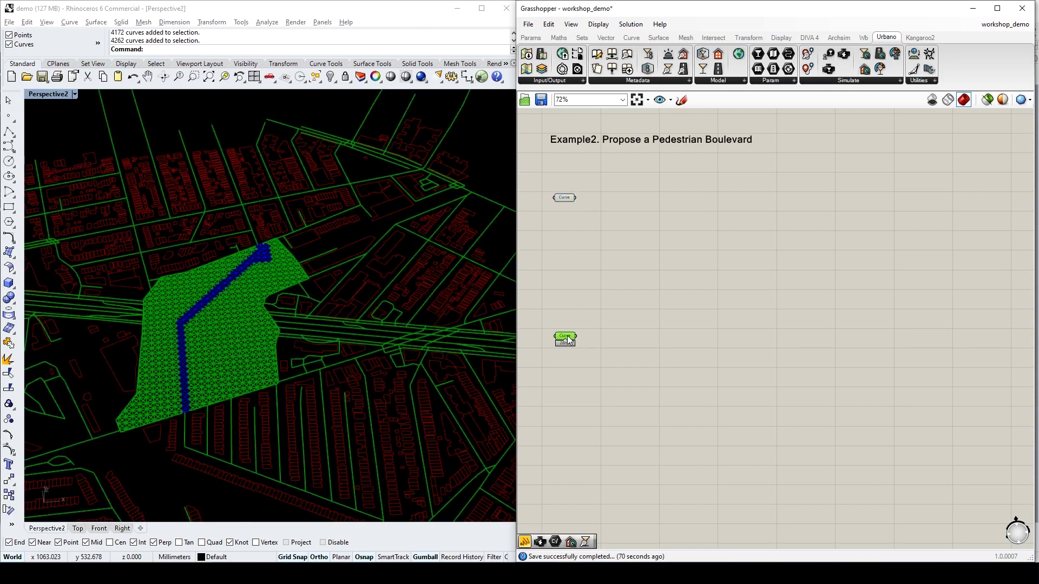
left_click(563, 196)
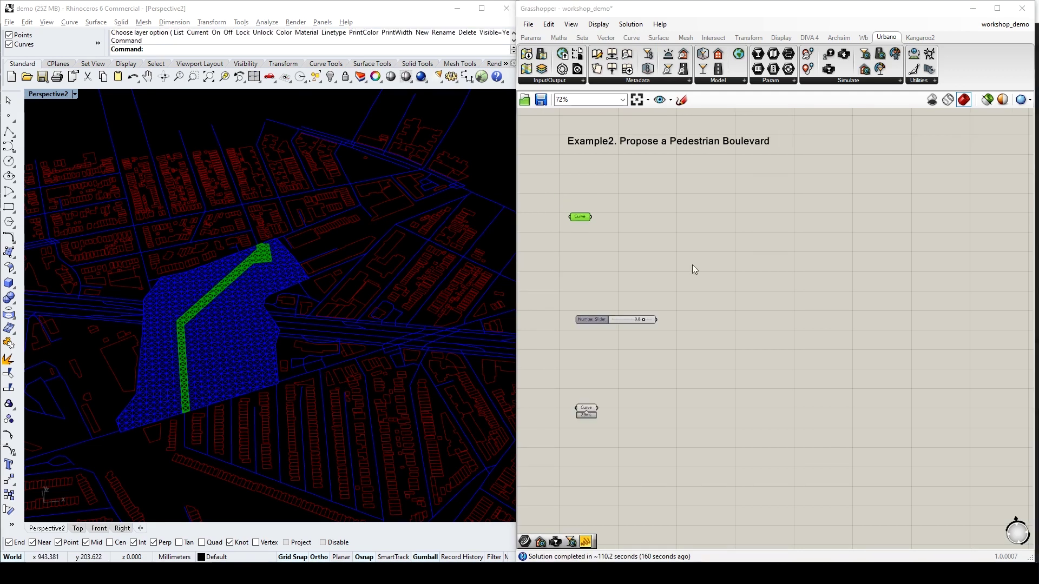
- Add Create Metadata with key Pedestrian Routing Factor and wire the 0.8 slider into Values
scroll(694, 268, "up", 2)
left_click_drag(596, 54, 735, 306)
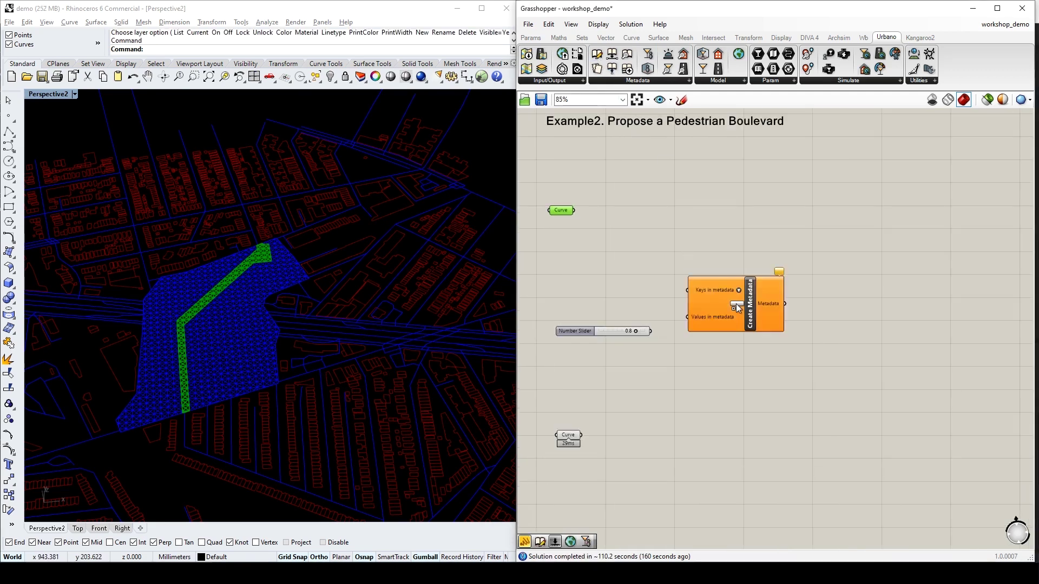
left_click(724, 288)
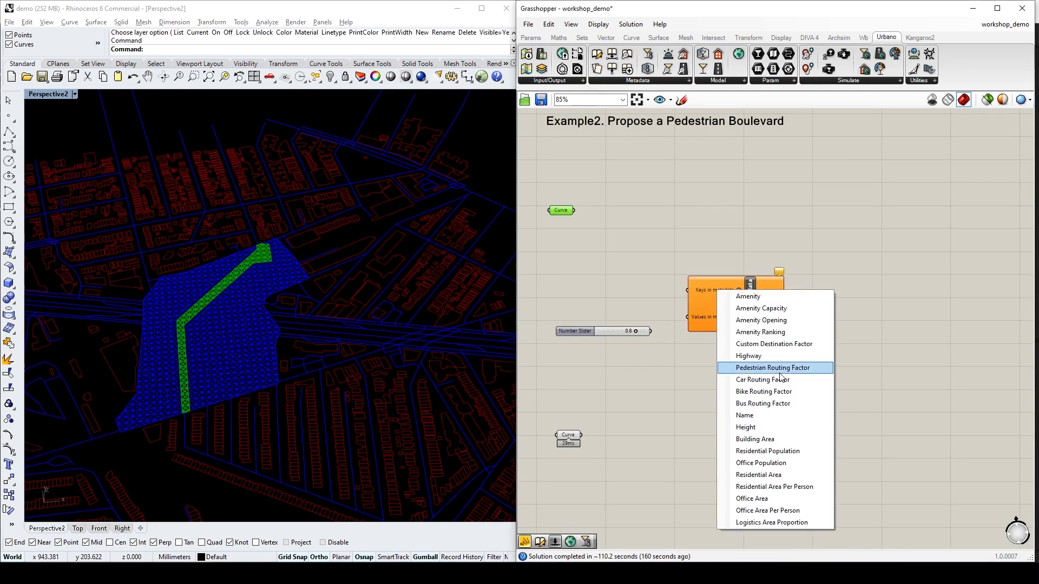
left_click(773, 368)
scroll(779, 372, "up", 3)
left_click_drag(656, 330, 708, 311)
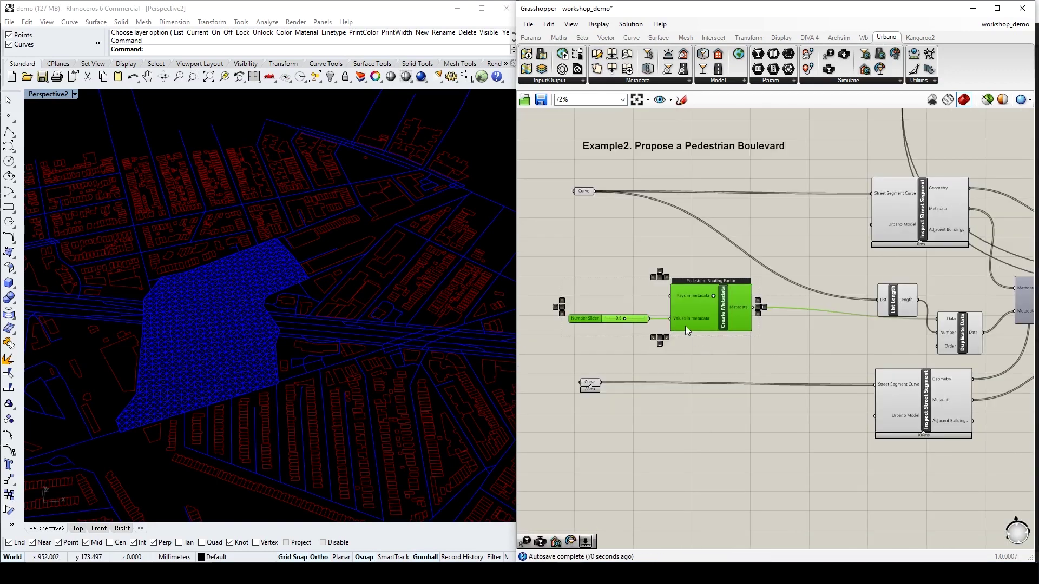
- Add an ADP Trip Engine beside Build Urbano Model and choose a Pedestrian travel mode
right_click_drag(816, 339, 680, 340)
right_click_drag(909, 339, 526, 336)
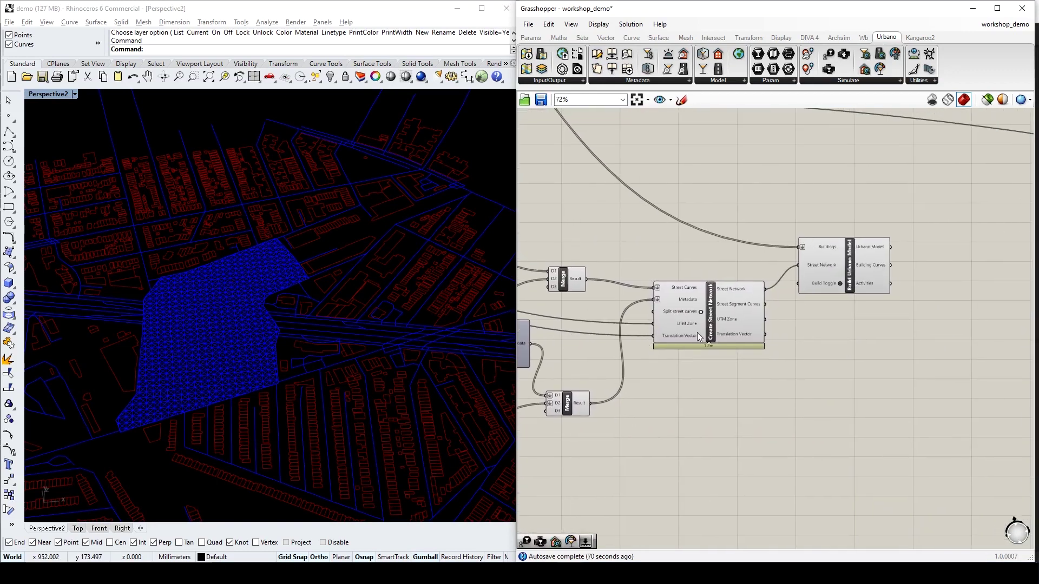
left_click(864, 274)
left_click_drag(864, 274, 865, 278)
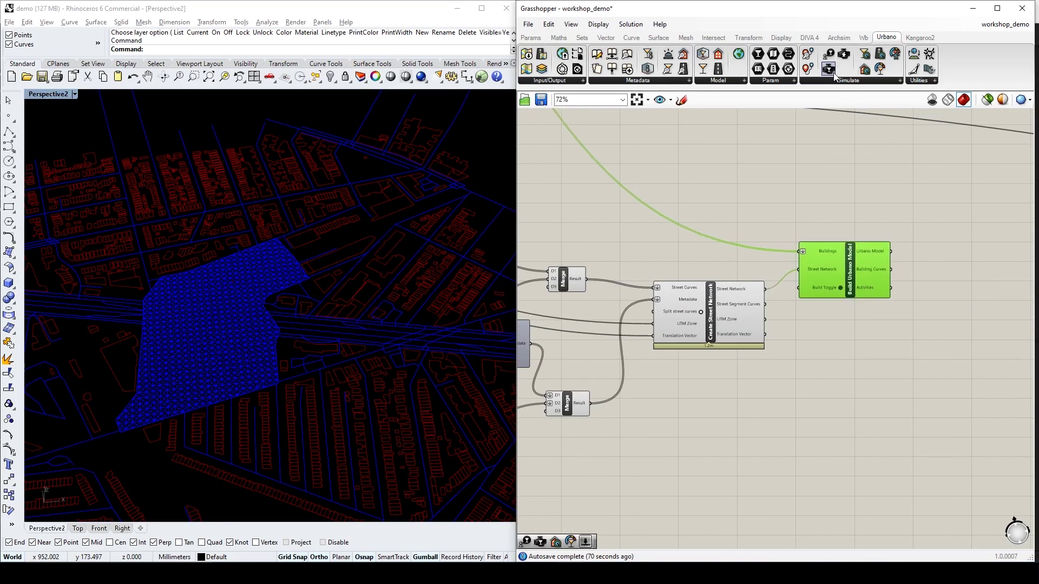
left_click_drag(829, 69, 971, 347)
scroll(971, 359, "up", 5)
left_click(860, 339)
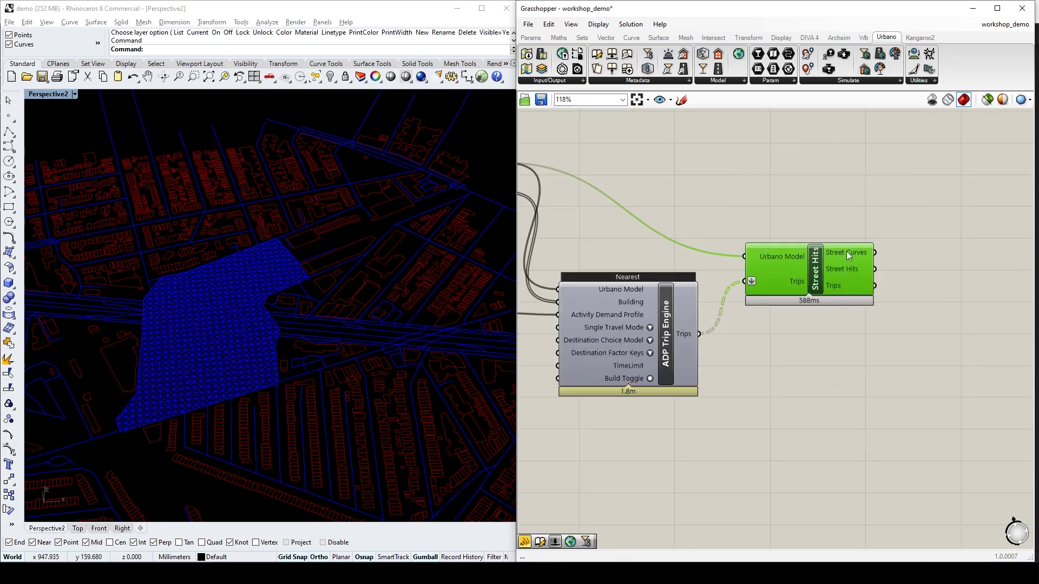
- Turn on the Street Hits preview to show simulated trip paths and hit counts in Rhino
middle_click(814, 268)
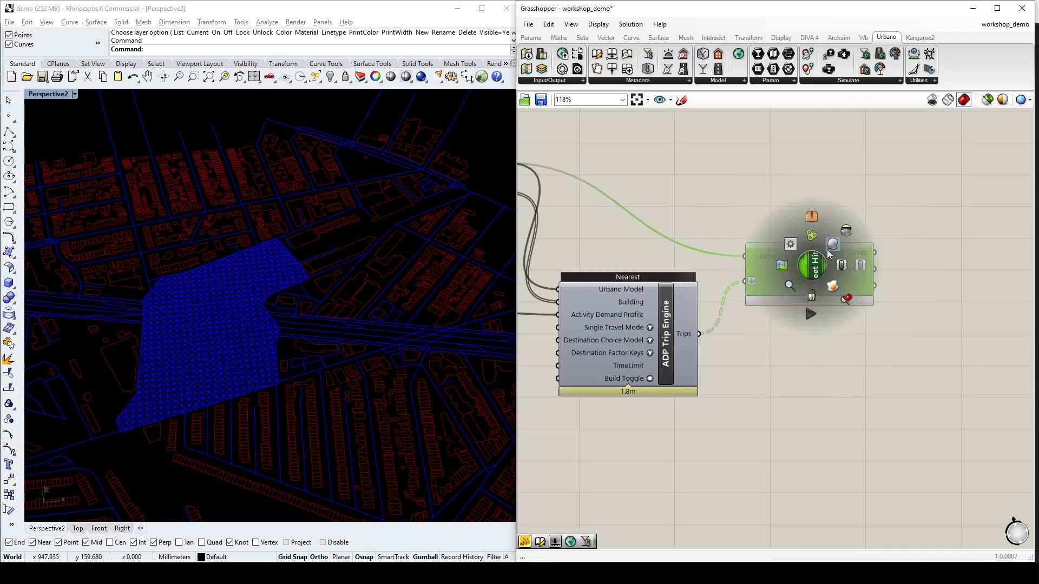
left_click(812, 222)
scroll(132, 290, "up", 3)
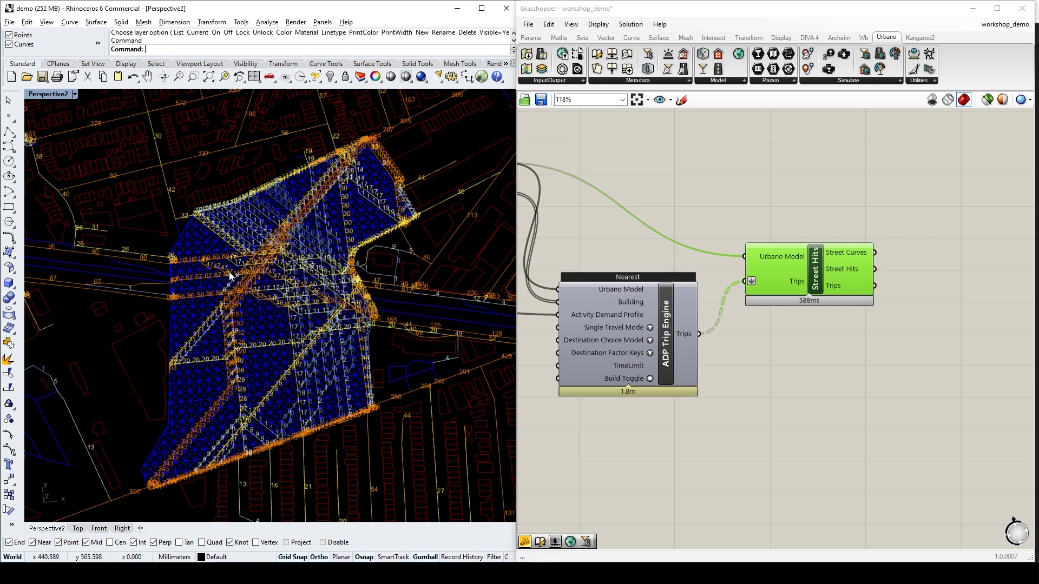
right_click_drag(819, 287, 828, 265)
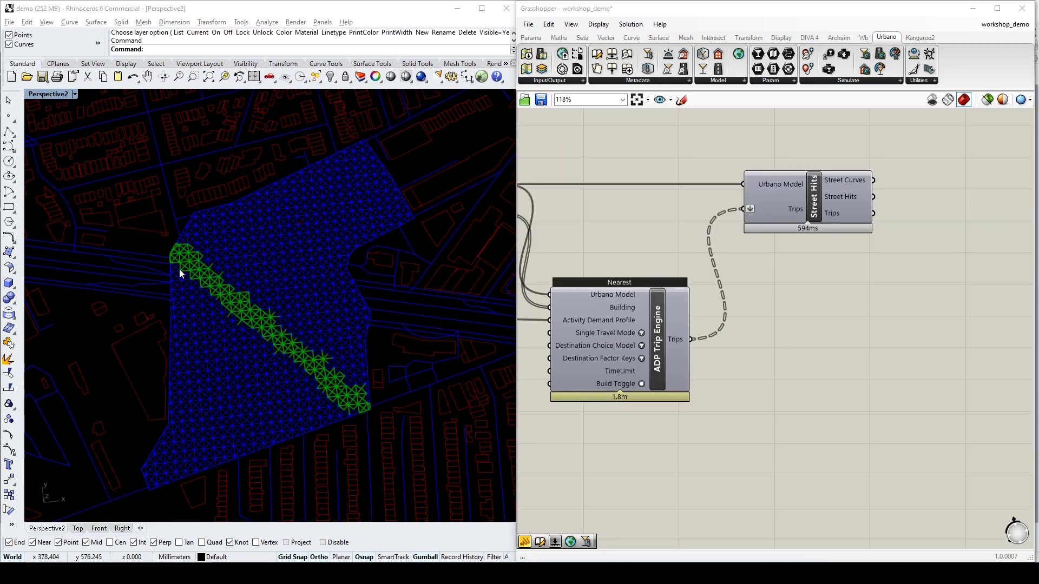
- Toggle the pedestrian Street Hits trip preview from its radial menu
left_click(823, 197)
middle_click(823, 197)
left_click(839, 187)
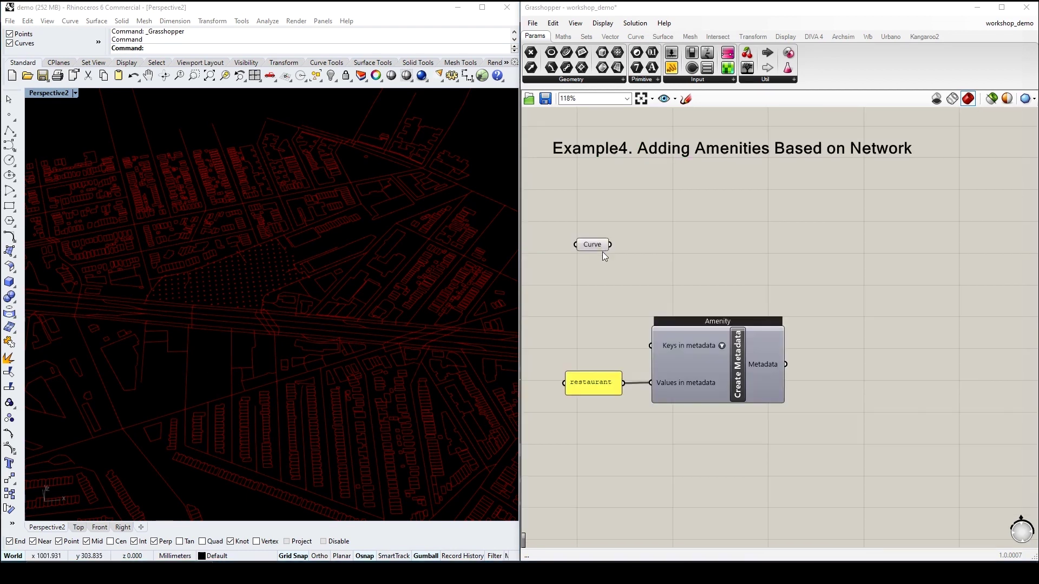
- Preview the site points and select the restaurant panel and Amenity Create Metadata components
left_click(599, 247)
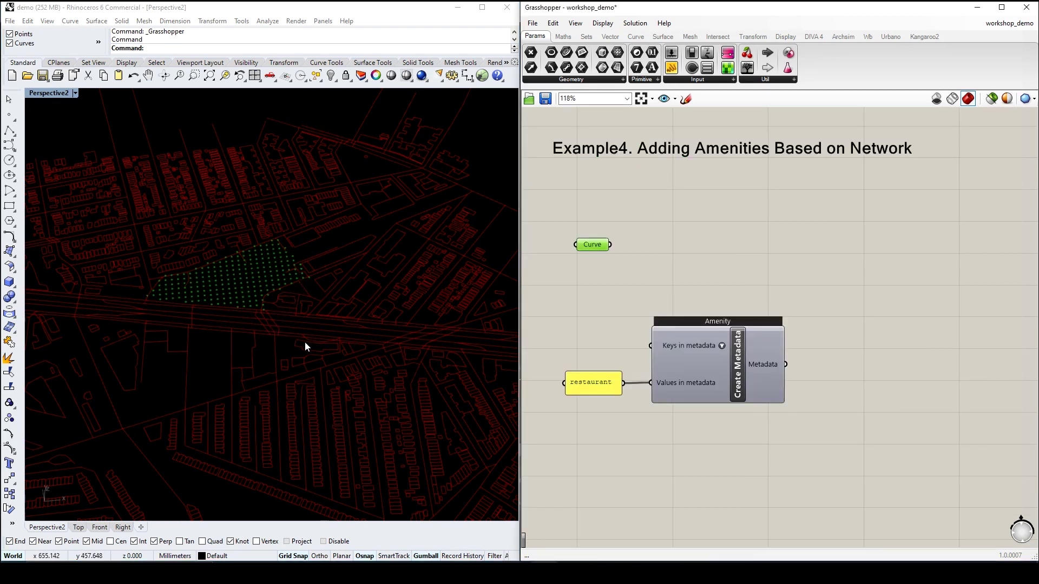
left_click_drag(557, 296, 808, 426)
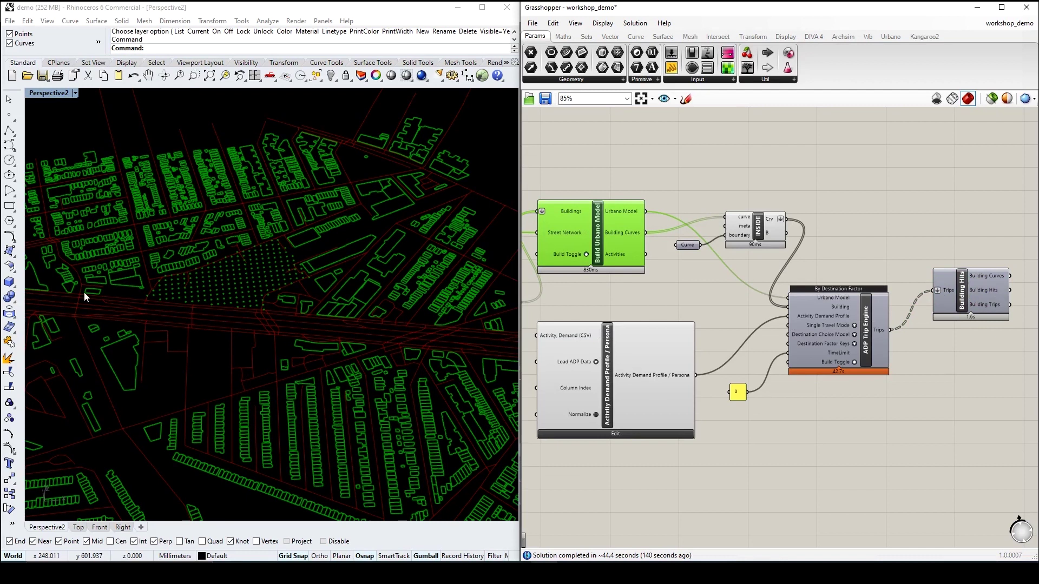
- Preview Building Hits counts on the site and lower the Series count slider from 32 to 27
left_click(951, 291)
middle_click(971, 295)
left_click(972, 274)
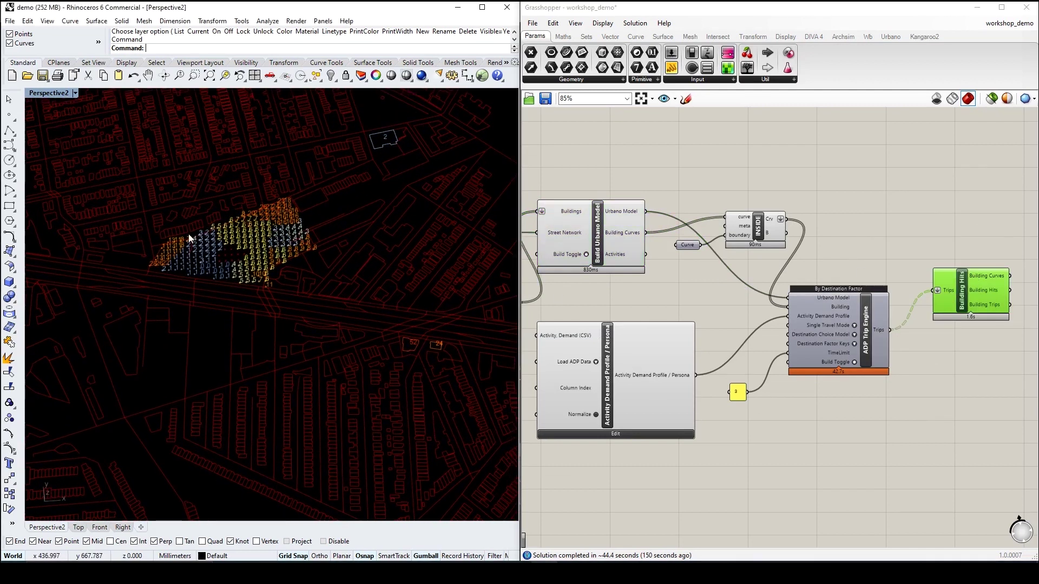
scroll(188, 234, "up", 3)
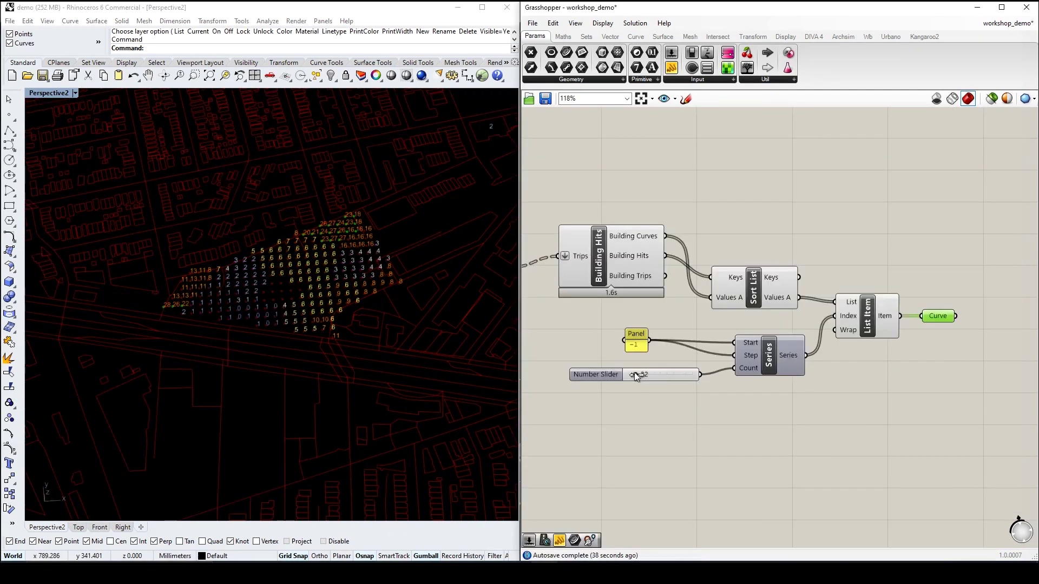
left_click_drag(639, 370, 639, 370)
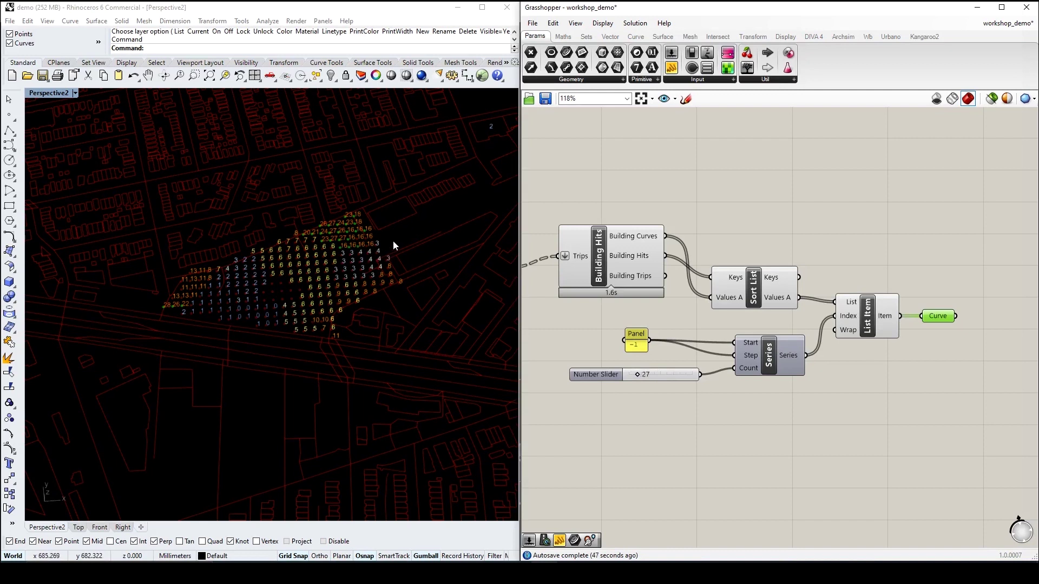